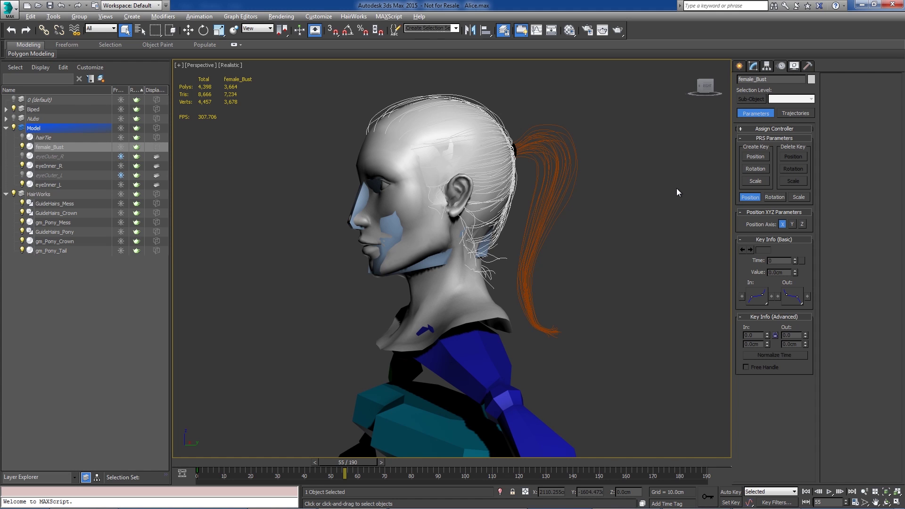
Step: Select gm_Pony_Tail and show its HairWorks modifier settings, scrolled down to the collision options
{"action": "middle_click_drag", "start_coordinate": [462, 146], "coordinate": [518, 165], "text": "alt"}
{"action": "middle_click_drag", "start_coordinate": [519, 165], "coordinate": [447, 156], "text": "alt"}
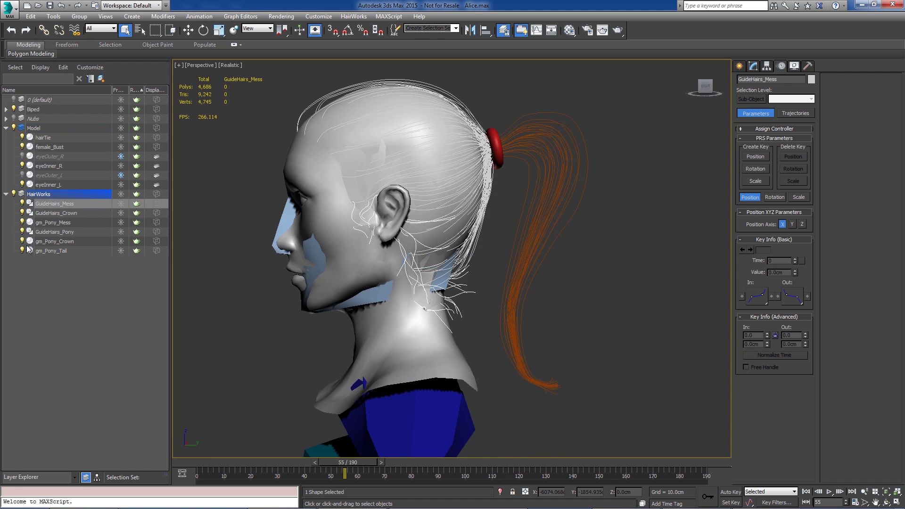
{"action": "left_click", "coordinate": [49, 251]}
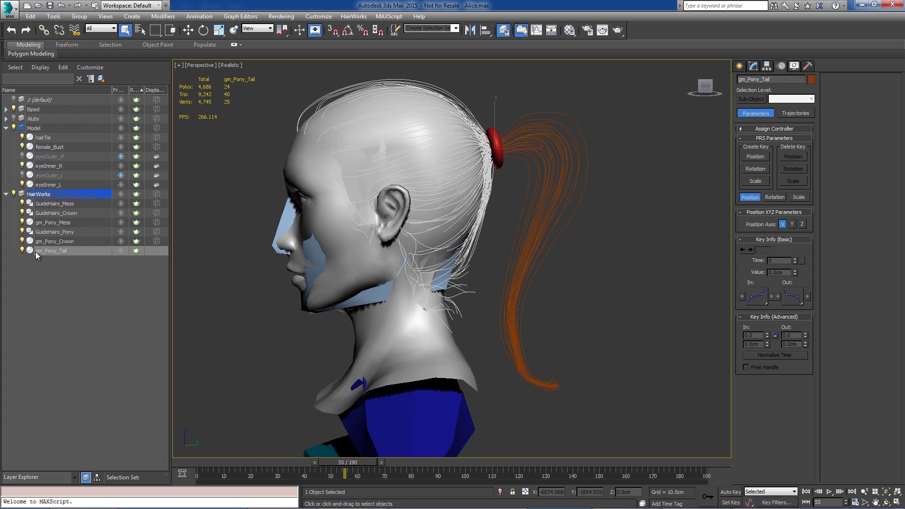
{"action": "left_click", "coordinate": [754, 66]}
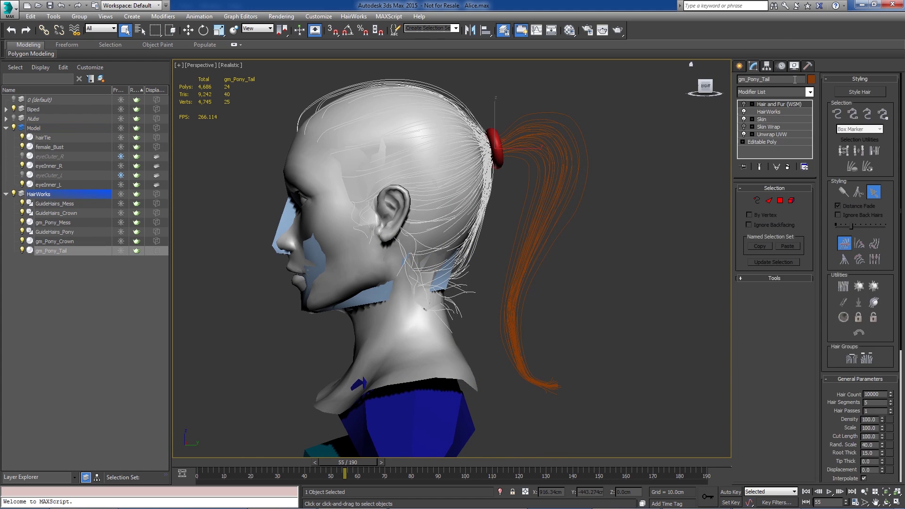
{"action": "left_click", "coordinate": [770, 113]}
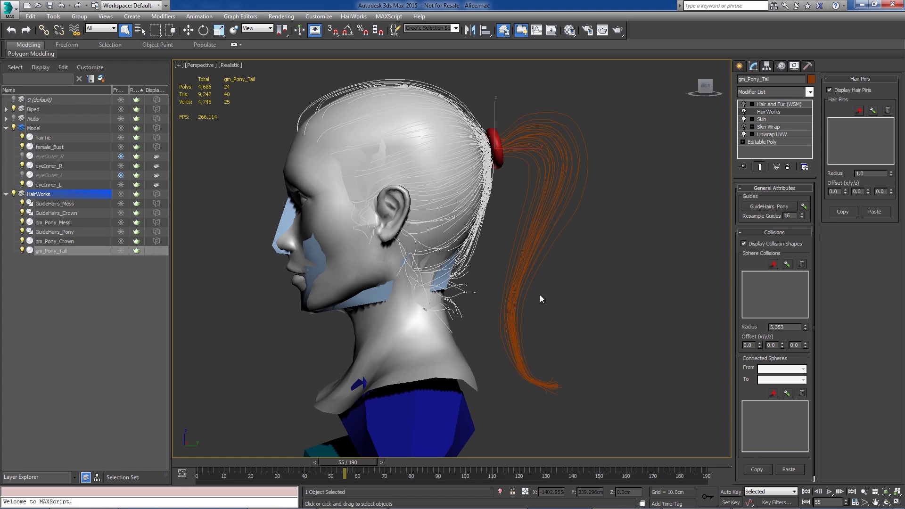
{"action": "middle_click_drag", "start_coordinate": [539, 295], "coordinate": [570, 276]}
{"action": "middle_click_drag", "start_coordinate": [570, 277], "coordinate": [681, 252], "text": "alt"}
{"action": "scroll", "coordinate": [562, 203], "scroll_direction": "down", "scroll_amount": 1}
{"action": "scroll", "coordinate": [599, 254], "scroll_direction": "down", "scroll_amount": 3}
{"action": "scroll", "coordinate": [592, 218], "scroll_direction": "down", "scroll_amount": 1}
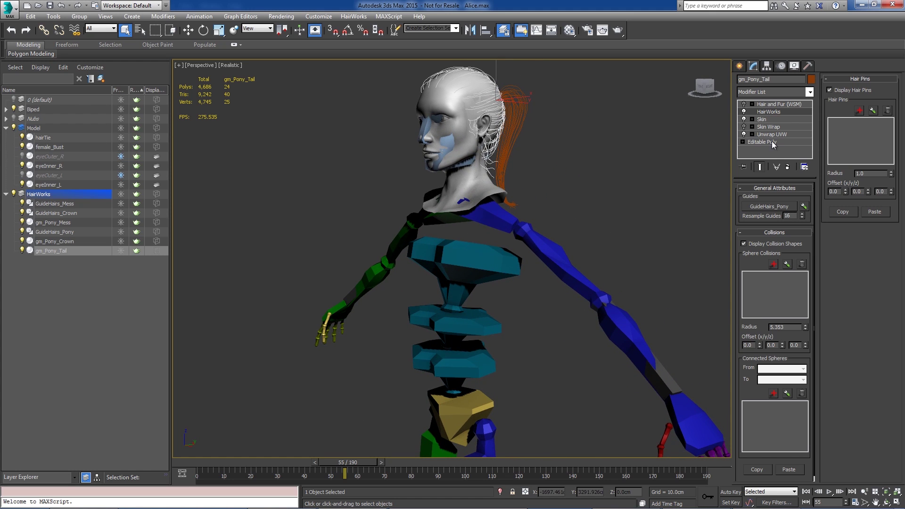
{"action": "left_click", "coordinate": [765, 119]}
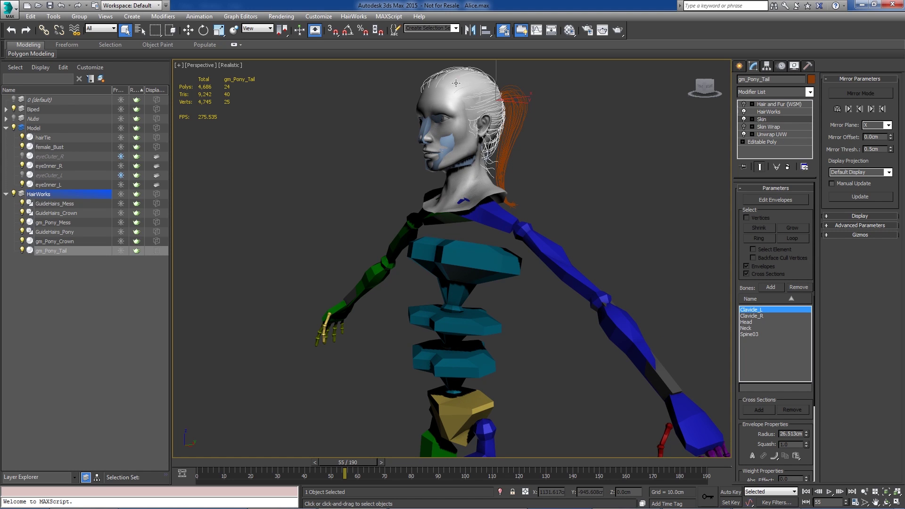
{"action": "left_click", "coordinate": [444, 181]}
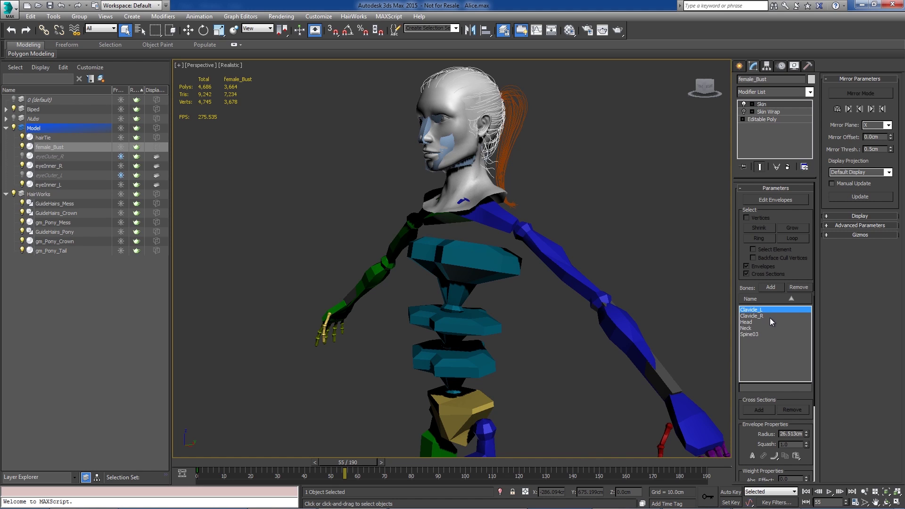
{"action": "left_click", "coordinate": [50, 250]}
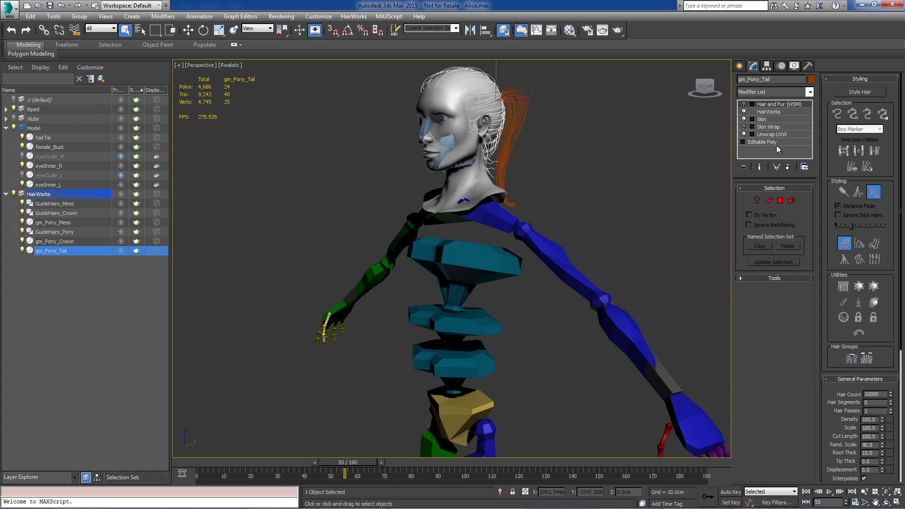
{"action": "left_click", "coordinate": [776, 112]}
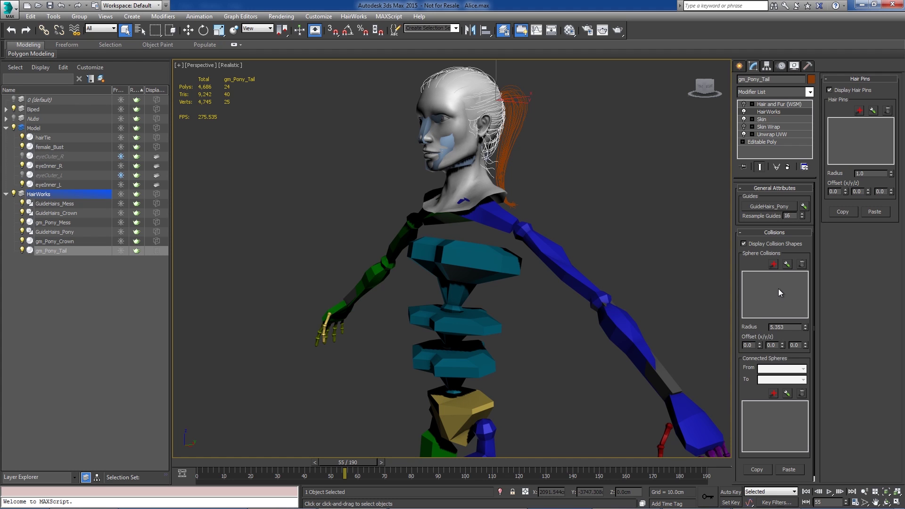
Step: Create collision spheres from the skinned Clavicle_R, Clavicle_L, Head and Neck bones
{"action": "middle_click_drag", "start_coordinate": [596, 166], "coordinate": [614, 207]}
{"action": "scroll", "coordinate": [631, 202], "scroll_direction": "up", "scroll_amount": 3}
{"action": "left_click", "coordinate": [774, 264]}
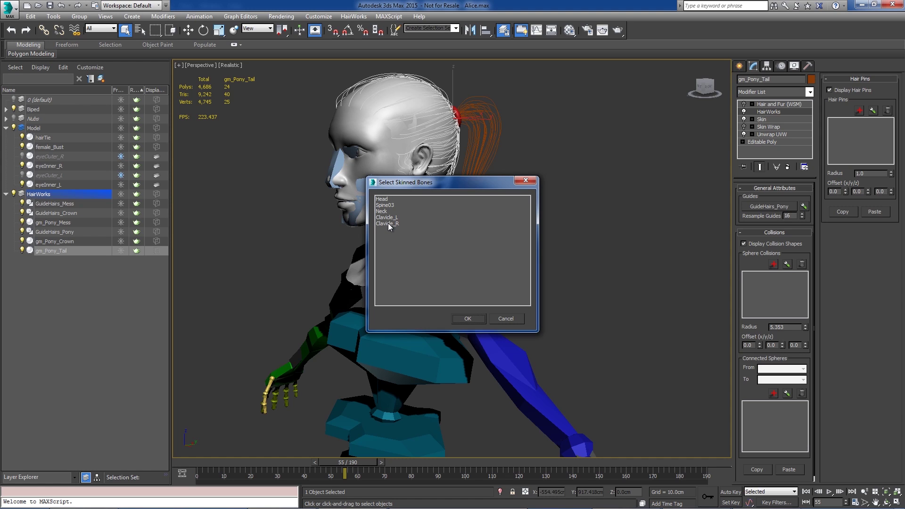
{"action": "left_click", "coordinate": [386, 222]}
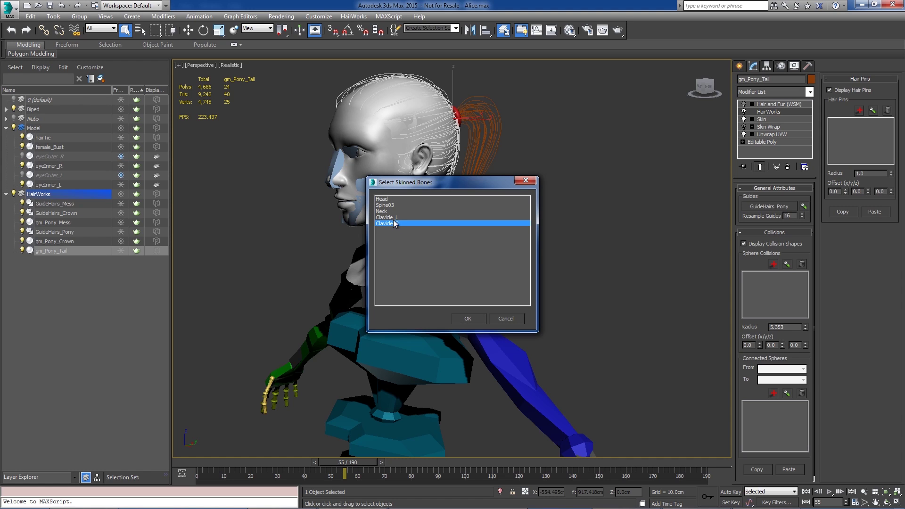
{"action": "left_click", "coordinate": [399, 217], "text": "ctrl"}
{"action": "left_click", "coordinate": [382, 199], "text": "ctrl"}
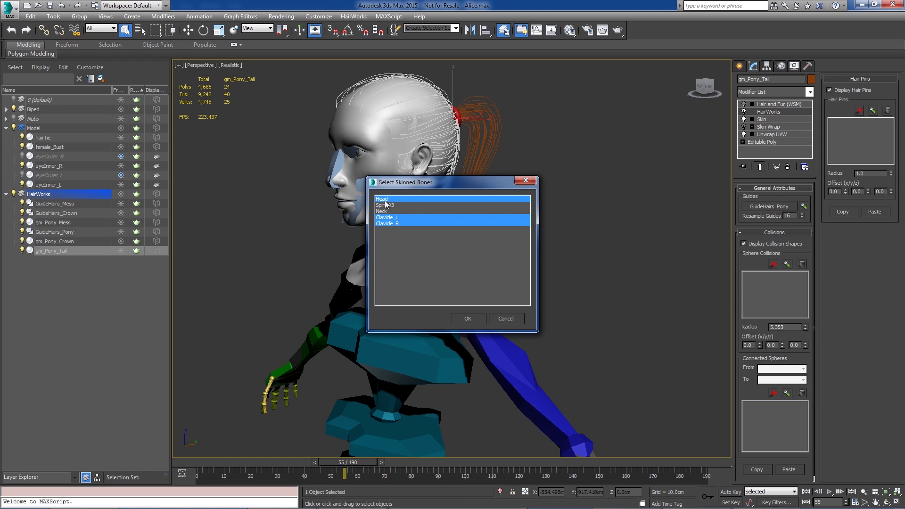
{"action": "left_click", "coordinate": [381, 212], "text": "ctrl"}
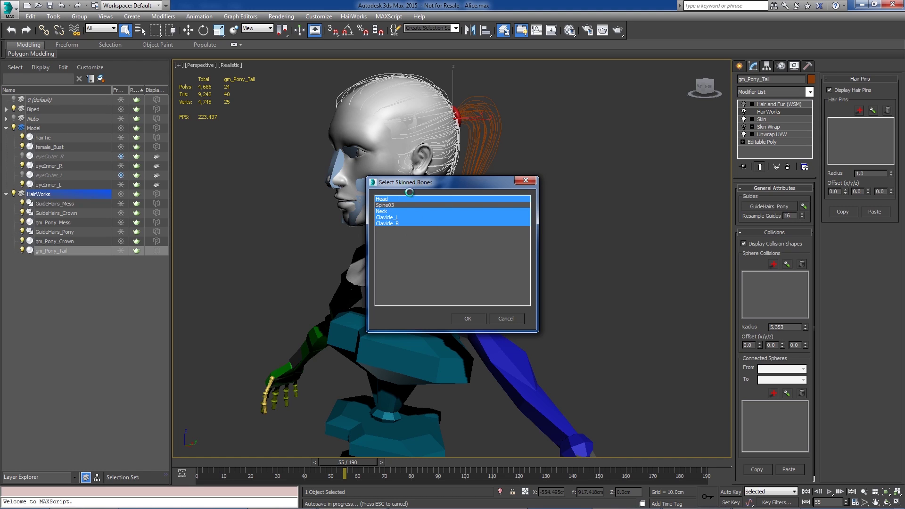
{"action": "left_click", "coordinate": [468, 320]}
{"action": "mouse_move", "coordinate": [590, 266]}
{"action": "middle_mouse_down", "text": "alt"}
{"action": "mouse_move", "coordinate": [597, 256]}
{"action": "mouse_move", "coordinate": [493, 262]}
{"action": "mouse_move", "coordinate": [533, 265]}
{"action": "mouse_move", "coordinate": [508, 265]}
{"action": "mouse_move", "coordinate": [513, 235]}
{"action": "mouse_move", "coordinate": [500, 261]}
{"action": "mouse_move", "coordinate": [509, 260]}
{"action": "middle_mouse_up", "text": "alt"}
{"action": "key", "text": "F3"}
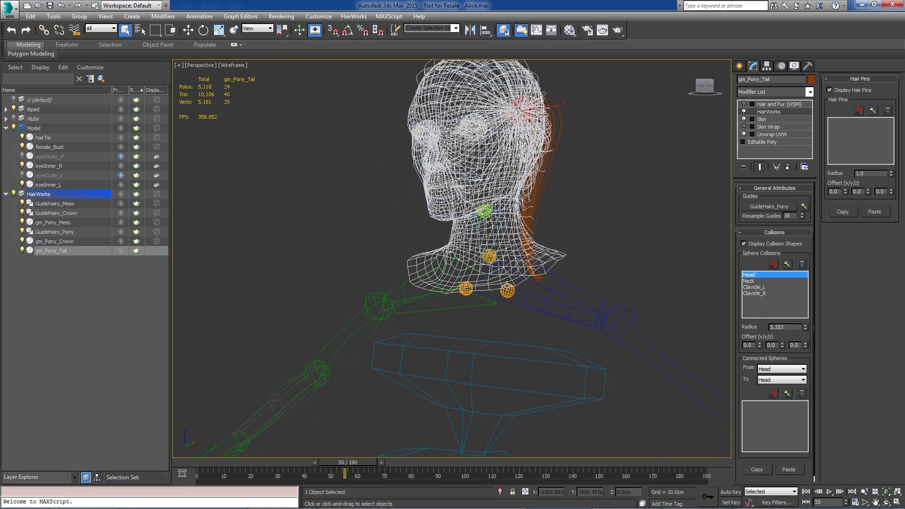
{"action": "mouse_move", "coordinate": [576, 277]}
{"action": "middle_mouse_down", "text": "alt"}
{"action": "mouse_move", "coordinate": [553, 290]}
{"action": "mouse_move", "coordinate": [502, 293]}
{"action": "mouse_move", "coordinate": [510, 284]}
{"action": "mouse_move", "coordinate": [519, 292]}
{"action": "middle_mouse_up", "text": "alt"}
{"action": "key", "text": "F3"}
{"action": "mouse_move", "coordinate": [623, 309]}
{"action": "middle_mouse_down", "text": "alt"}
{"action": "mouse_move", "coordinate": [521, 242]}
{"action": "mouse_move", "coordinate": [538, 225]}
{"action": "mouse_move", "coordinate": [509, 230]}
{"action": "middle_mouse_up", "text": "alt"}
{"action": "scroll", "coordinate": [520, 241], "scroll_direction": "up", "scroll_amount": 3}
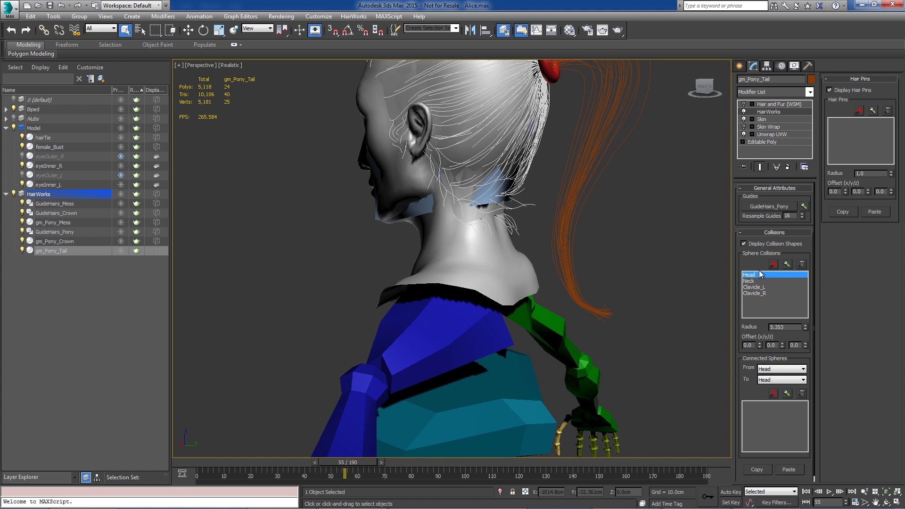
Step: Rename the Head collision sphere to Head_base
{"action": "left_click", "coordinate": [787, 264]}
{"action": "left_click", "coordinate": [404, 256]}
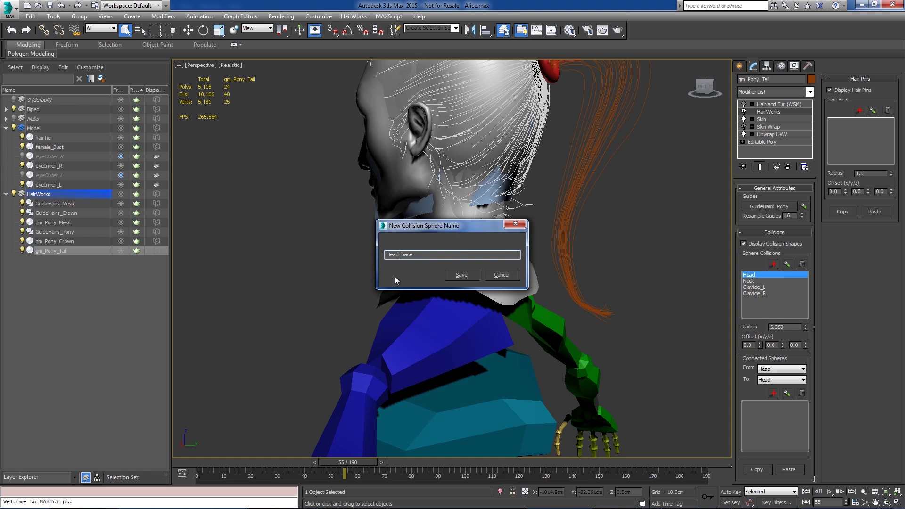
{"action": "left_click", "coordinate": [461, 274]}
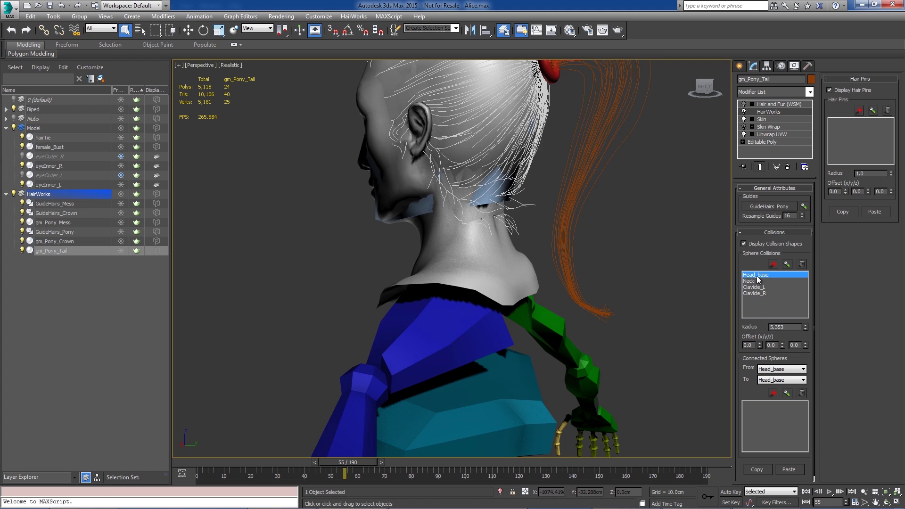
{"action": "middle_click_drag", "start_coordinate": [607, 221], "coordinate": [643, 237]}
Step: Roughly enlarge the Head_base sphere to about 7.5 radius and shift its X and Y offsets
{"action": "mouse_move", "coordinate": [806, 325]}
{"action": "left_mouse_down"}
{"action": "mouse_move", "coordinate": [804, 316]}
{"action": "mouse_move", "coordinate": [802, 325]}
{"action": "left_mouse_up"}
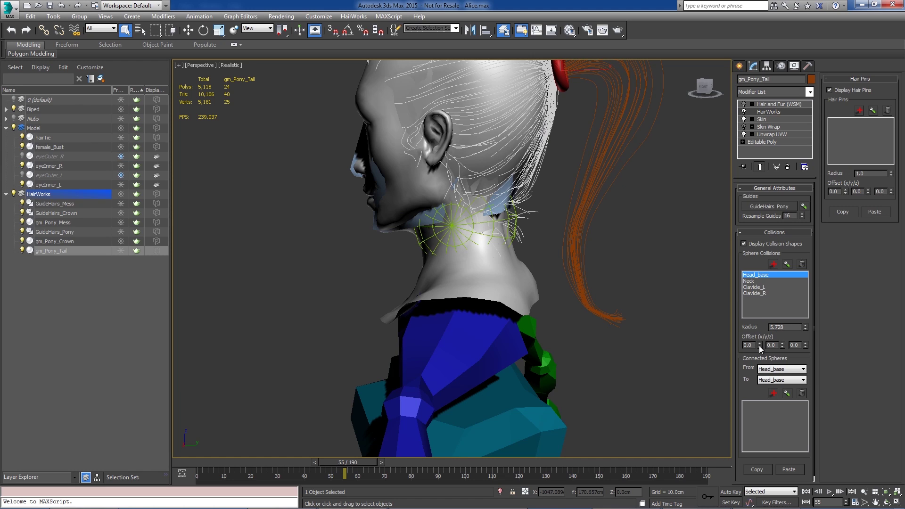
{"action": "mouse_move", "coordinate": [760, 346]}
{"action": "left_mouse_down"}
{"action": "mouse_move", "coordinate": [749, 82]}
{"action": "mouse_move", "coordinate": [759, 346]}
{"action": "left_mouse_up"}
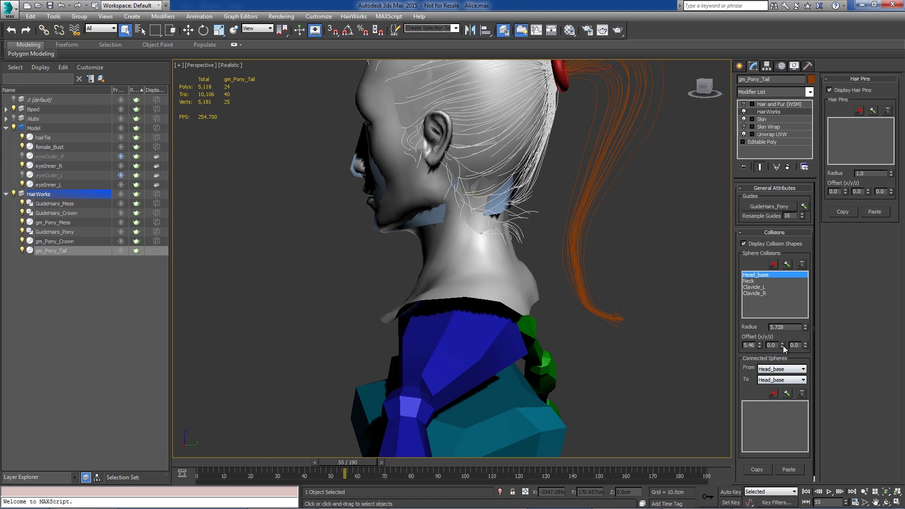
{"action": "left_click_drag", "start_coordinate": [766, 218], "coordinate": [810, 493]}
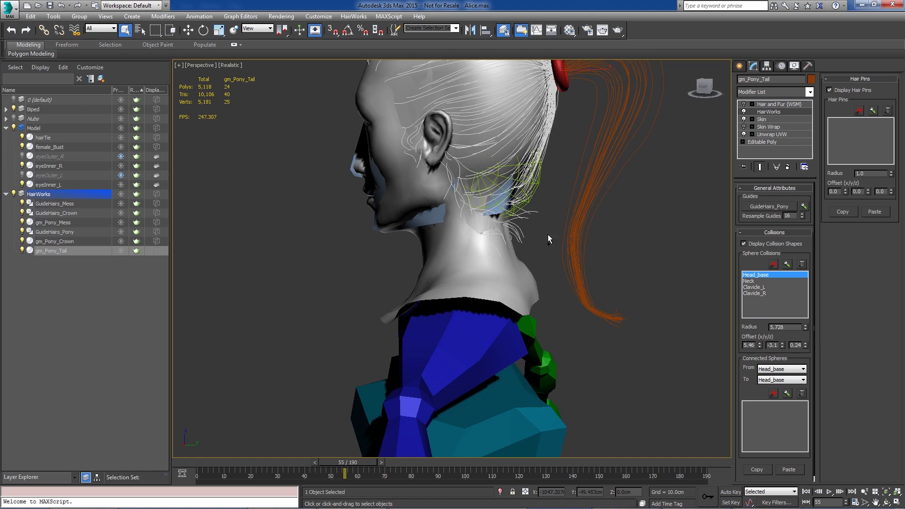
{"action": "middle_click_drag", "start_coordinate": [547, 234], "coordinate": [595, 214], "text": "alt"}
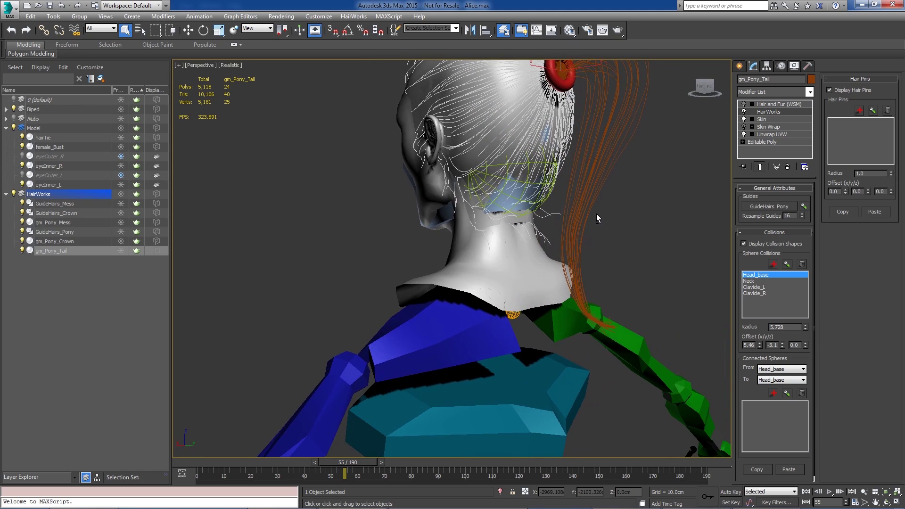
{"action": "left_click_drag", "start_coordinate": [805, 328], "coordinate": [805, 315]}
{"action": "left_click_drag", "start_coordinate": [759, 343], "coordinate": [760, 323]}
Step: Finalize Head_base at radius 9.3 with offset X 9.76 and Y about -1.5
{"action": "middle_click_drag", "start_coordinate": [593, 238], "coordinate": [655, 237], "text": "alt"}
{"action": "left_click_drag", "start_coordinate": [805, 327], "coordinate": [805, 315]}
{"action": "left_click_drag", "start_coordinate": [760, 344], "coordinate": [781, 317]}
{"action": "middle_click_drag", "start_coordinate": [585, 140], "coordinate": [548, 119], "text": "alt"}
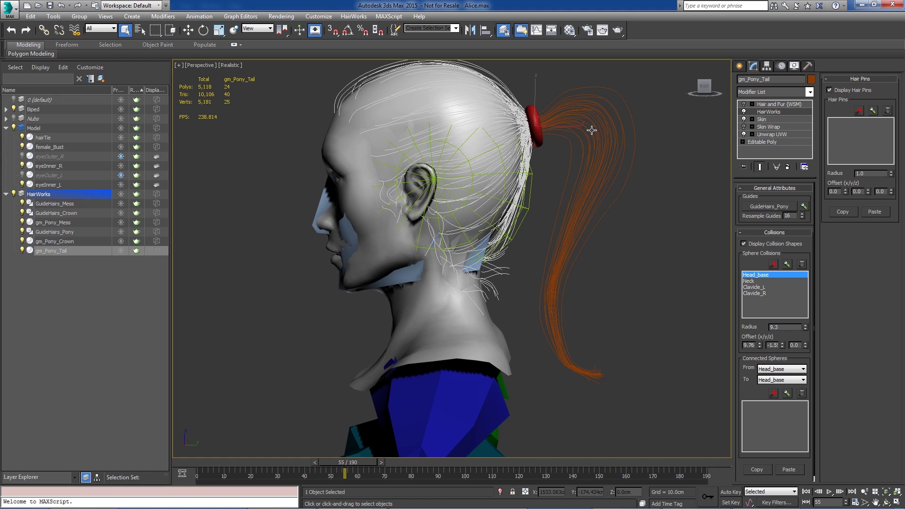
{"action": "middle_click_drag", "start_coordinate": [596, 140], "coordinate": [522, 162], "text": "alt"}
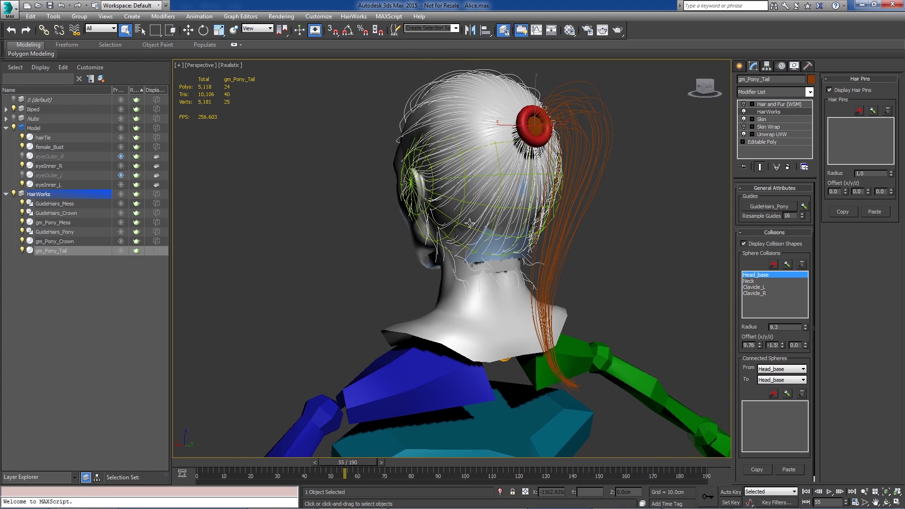
{"action": "middle_click_drag", "start_coordinate": [472, 241], "coordinate": [564, 210], "text": "alt"}
{"action": "scroll", "coordinate": [522, 254], "scroll_direction": "up", "scroll_amount": 3}
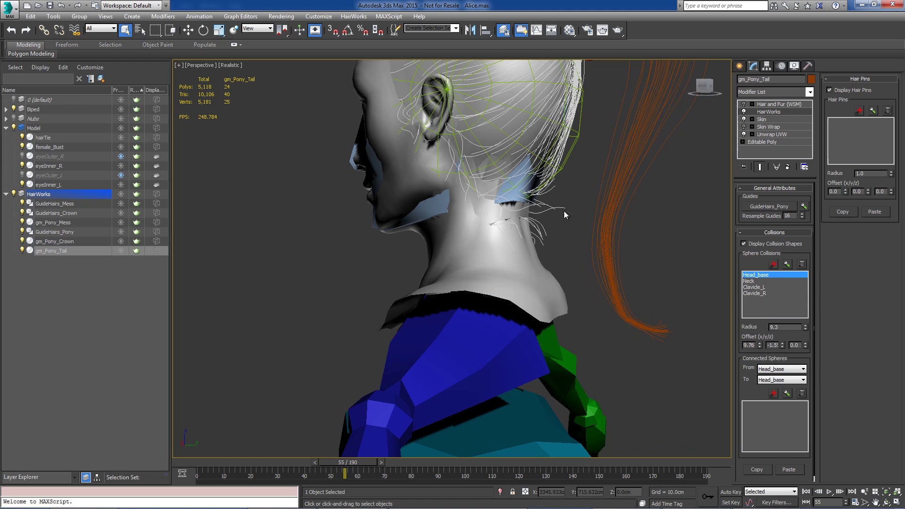
{"action": "left_click", "coordinate": [751, 282]}
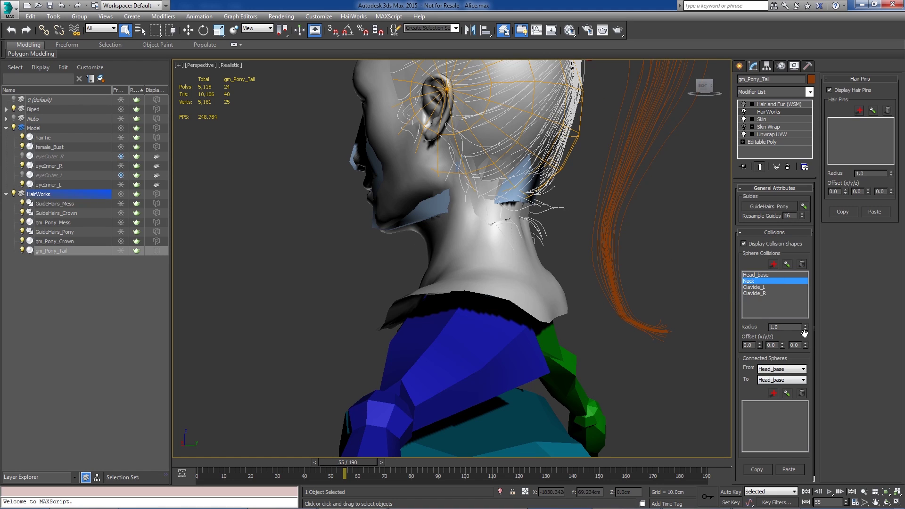
Step: Set the Neck sphere to radius 4.75 with offsets X 3.14 and Y -0.7
{"action": "left_click_drag", "start_coordinate": [806, 330], "coordinate": [766, 183]}
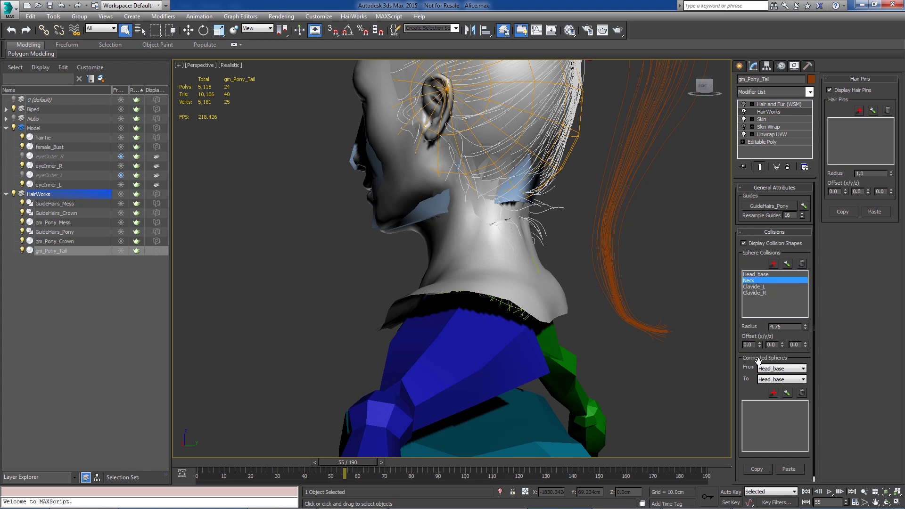
{"action": "left_click_drag", "start_coordinate": [760, 345], "coordinate": [784, 293]}
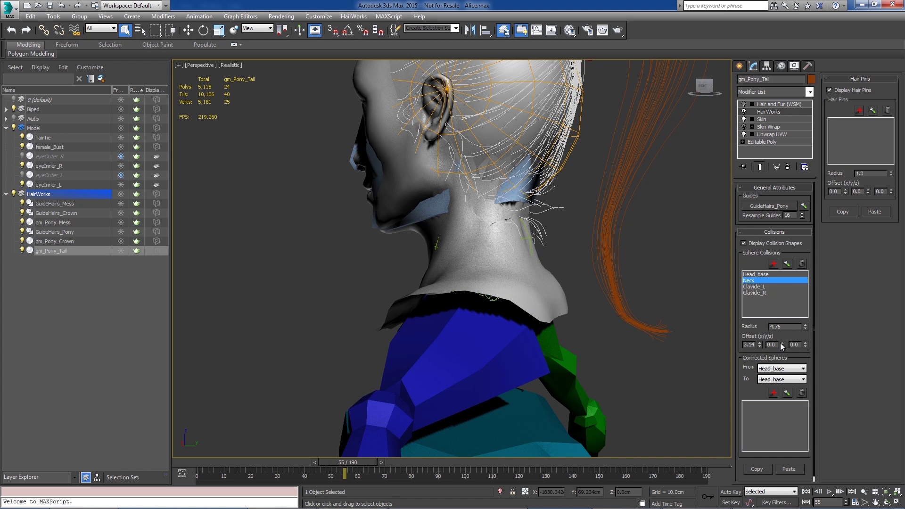
{"action": "left_click_drag", "start_coordinate": [784, 348], "coordinate": [779, 375]}
{"action": "middle_click_drag", "start_coordinate": [450, 228], "coordinate": [476, 244], "text": "alt"}
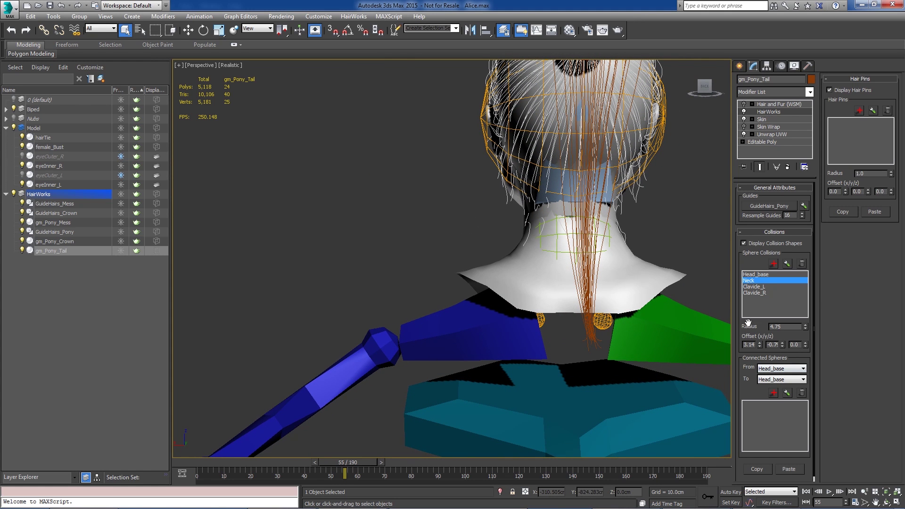
{"action": "left_click", "coordinate": [756, 287]}
Step: Resize the Clavicle_L sphere and set its offsets to X 3.80, Y 2.17, Z 1.89
{"action": "middle_click_drag", "start_coordinate": [707, 285], "coordinate": [645, 262]}
{"action": "left_click_drag", "start_coordinate": [807, 328], "coordinate": [795, 278]}
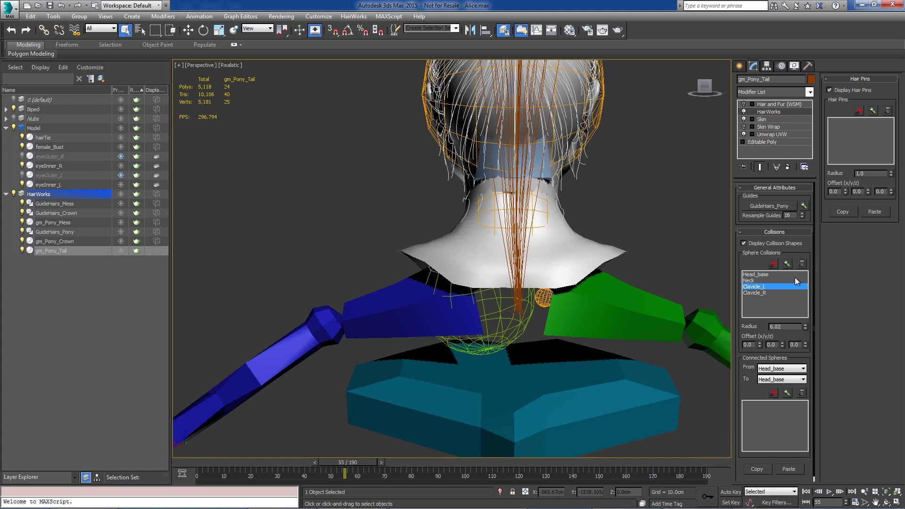
{"action": "left_click_drag", "start_coordinate": [759, 343], "coordinate": [785, 285]}
{"action": "left_click_drag", "start_coordinate": [804, 344], "coordinate": [804, 288]}
{"action": "middle_click_drag", "start_coordinate": [595, 305], "coordinate": [655, 303], "text": "alt"}
{"action": "left_click_drag", "start_coordinate": [759, 346], "coordinate": [753, 260]}
{"action": "middle_click_drag", "start_coordinate": [723, 279], "coordinate": [655, 290], "text": "alt"}
{"action": "left_click_drag", "start_coordinate": [783, 344], "coordinate": [782, 301]}
{"action": "middle_click_drag", "start_coordinate": [596, 294], "coordinate": [559, 293], "text": "alt"}
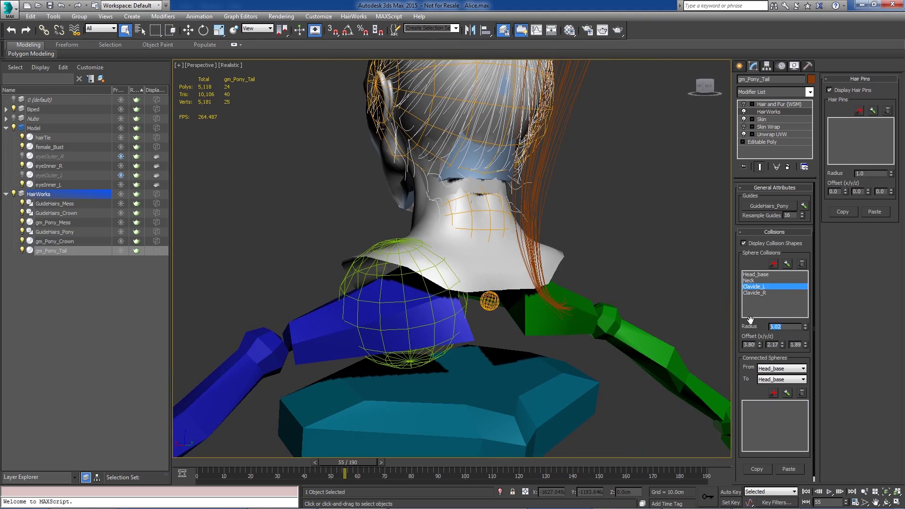
Step: Copy Clavicle_L's X offset onto the Clavicle_R sphere
{"action": "left_click", "coordinate": [758, 293]}
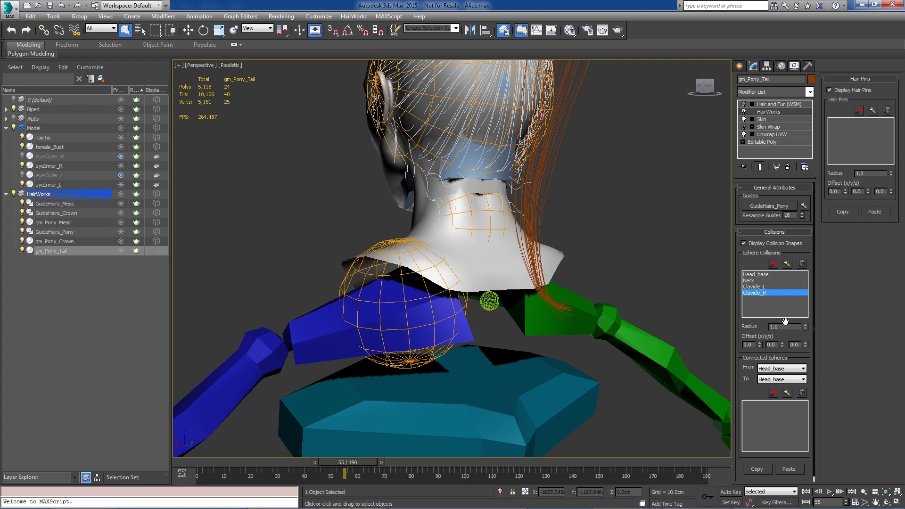
{"action": "left_click", "coordinate": [759, 287]}
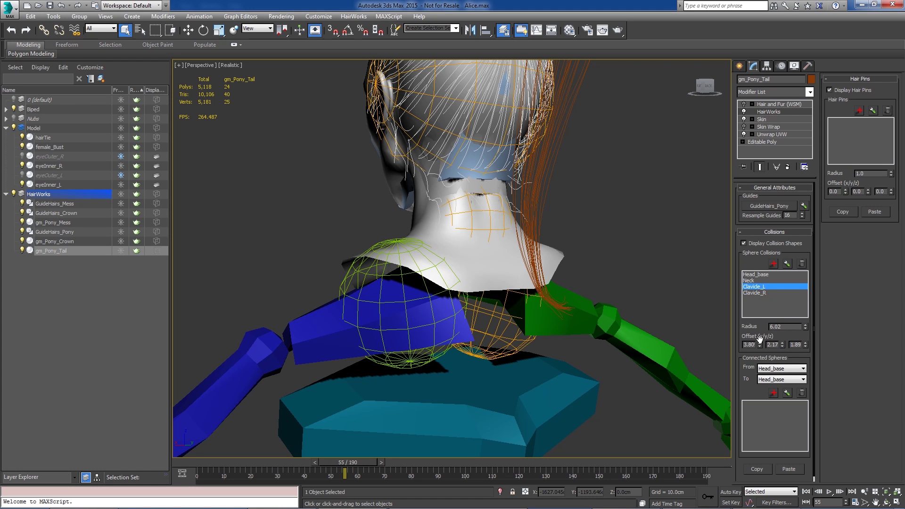
{"action": "left_click", "coordinate": [766, 293]}
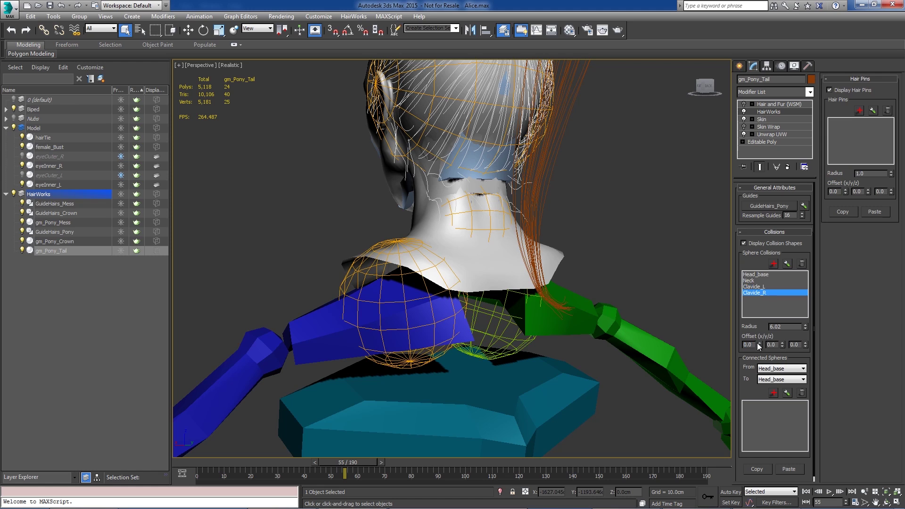
{"action": "key", "text": "ctrl+v"}
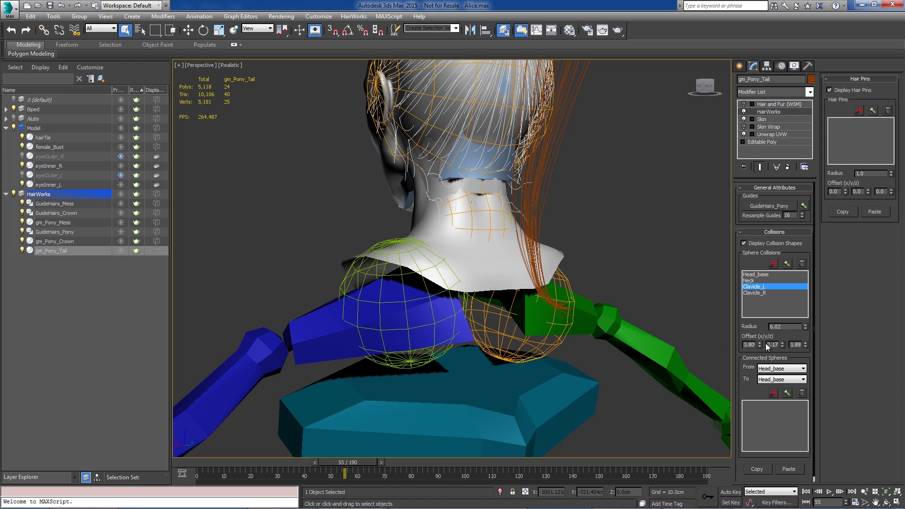
Step: Set the Clavicle_R sphere's Z offset to -1.89, mirroring Clavicle_L
{"action": "left_click", "coordinate": [765, 293]}
{"action": "left_click", "coordinate": [762, 287]}
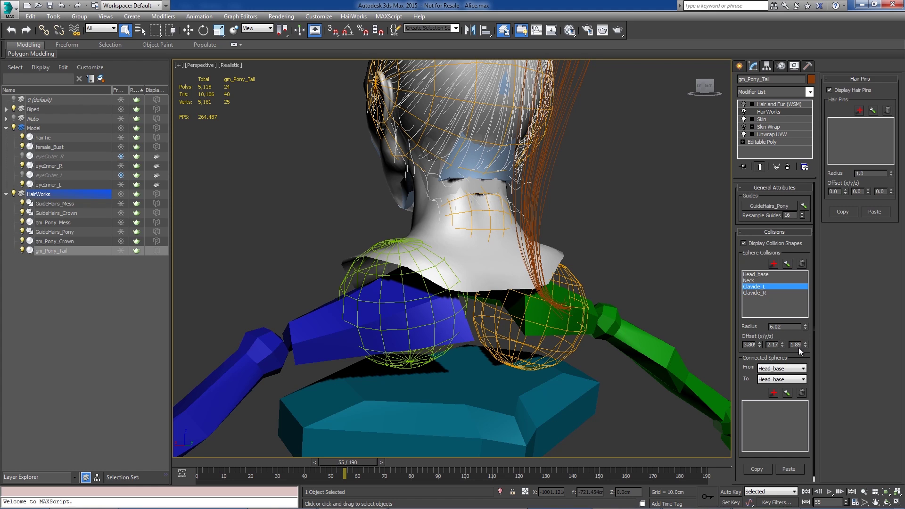
{"action": "left_click", "coordinate": [766, 292]}
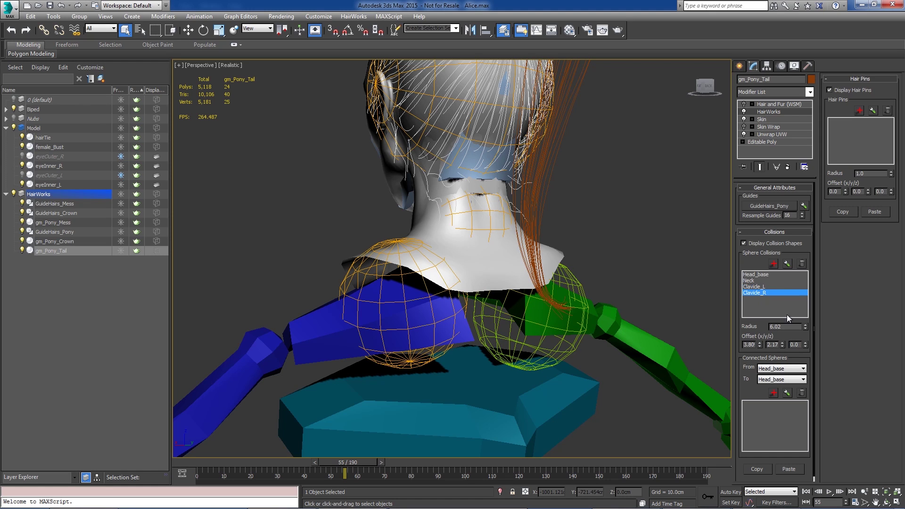
{"action": "double_click", "coordinate": [797, 345]}
{"action": "type", "text": "1.8"}
{"action": "key", "text": "Return"}
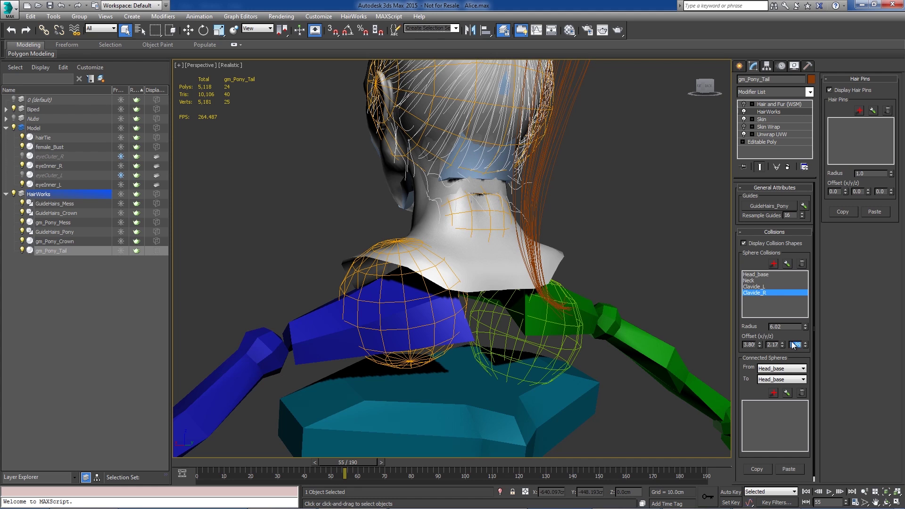
{"action": "type", "text": "-"}
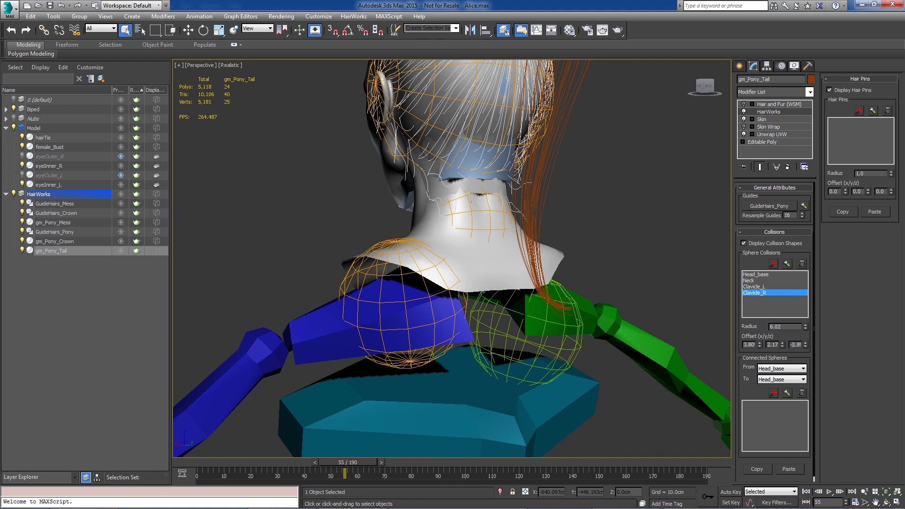
{"action": "key", "text": "Return"}
{"action": "middle_click_drag", "start_coordinate": [482, 269], "coordinate": [542, 270], "text": "alt"}
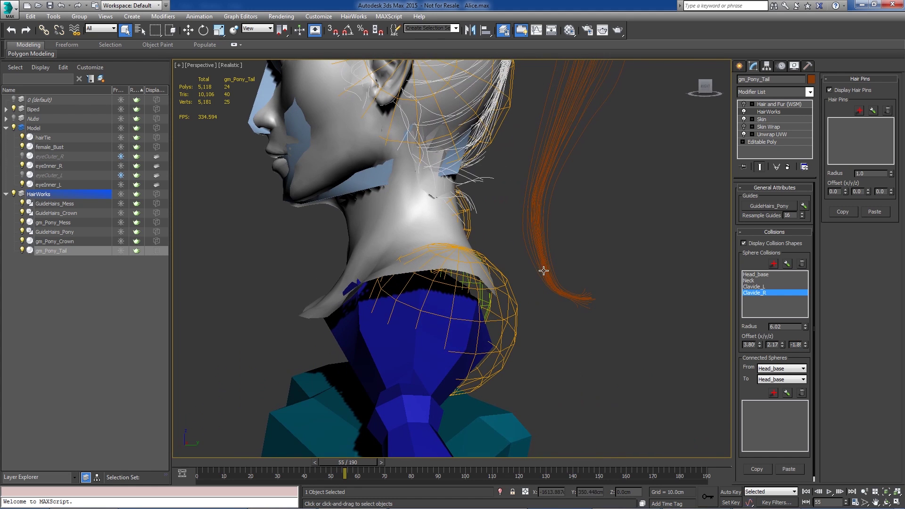
{"action": "middle_click_drag", "start_coordinate": [532, 211], "coordinate": [551, 218], "text": "alt"}
{"action": "middle_click_drag", "start_coordinate": [569, 188], "coordinate": [530, 275], "text": "alt"}
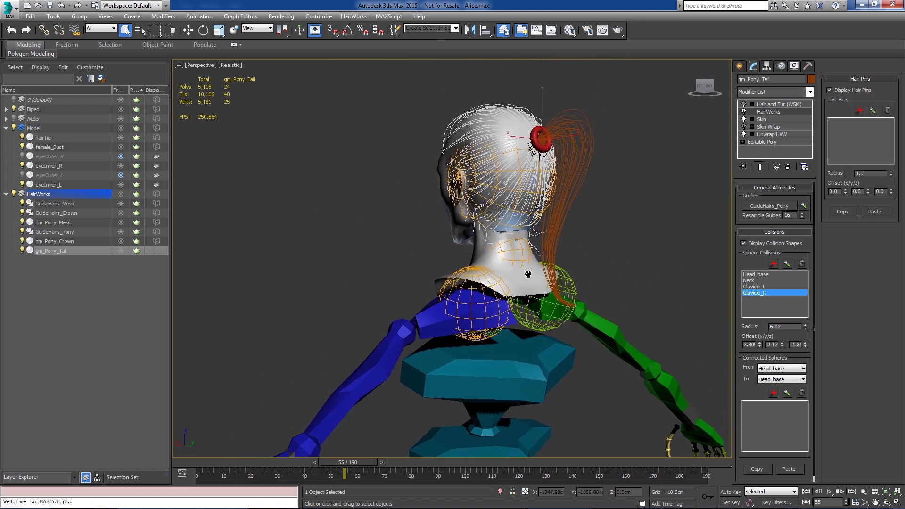
{"action": "scroll", "coordinate": [533, 269], "scroll_direction": "up", "scroll_amount": 4}
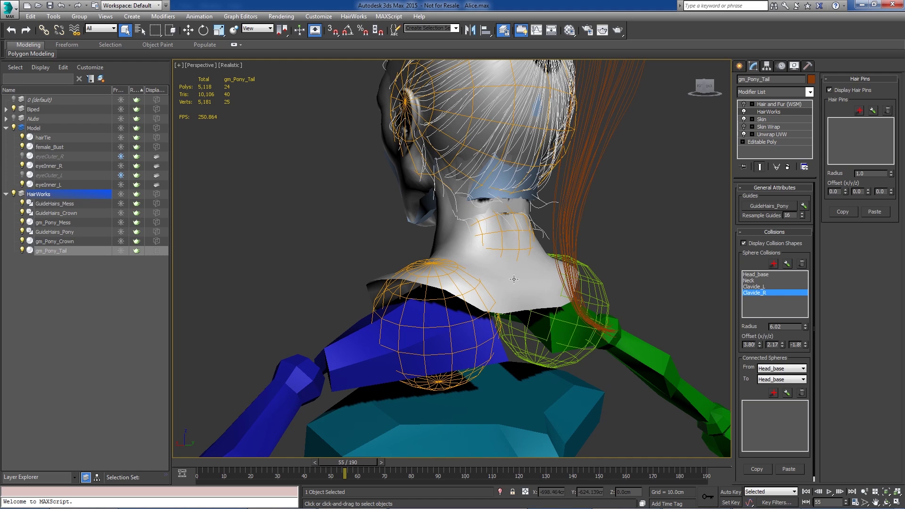
{"action": "left_click", "coordinate": [783, 379]}
Step: Add Head_base to Neck and Neck to Clavicle_L connected-sphere capsules
{"action": "left_click", "coordinate": [777, 394]}
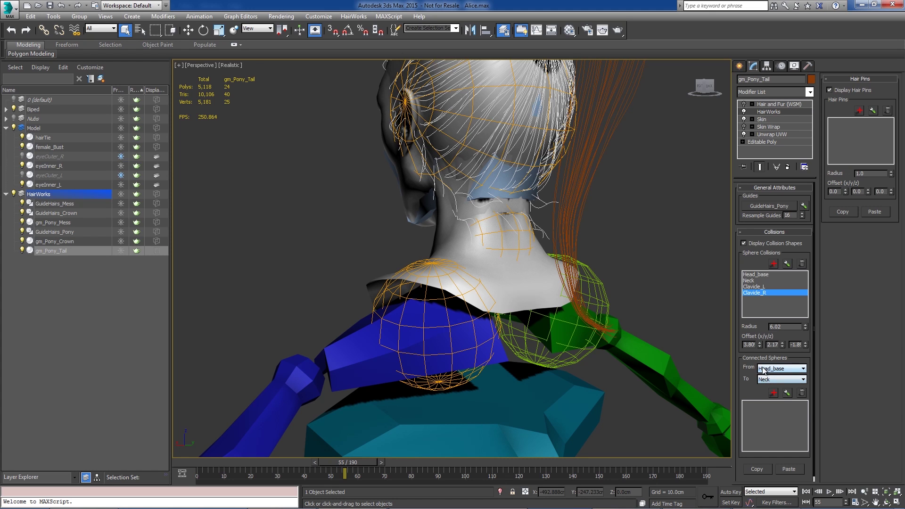
{"action": "left_click", "coordinate": [774, 395]}
{"action": "middle_click_drag", "start_coordinate": [625, 265], "coordinate": [570, 262], "text": "alt"}
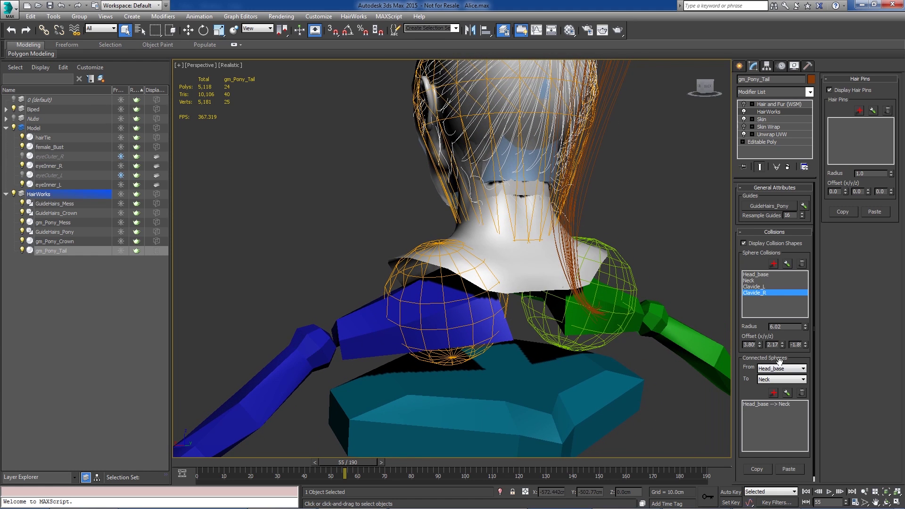
{"action": "left_click", "coordinate": [780, 369]}
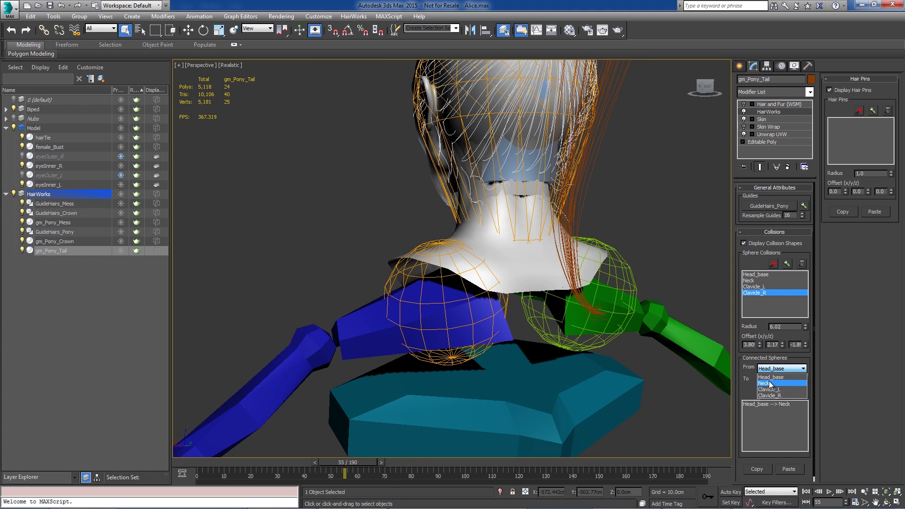
{"action": "left_click", "coordinate": [770, 384]}
{"action": "left_click", "coordinate": [781, 379]}
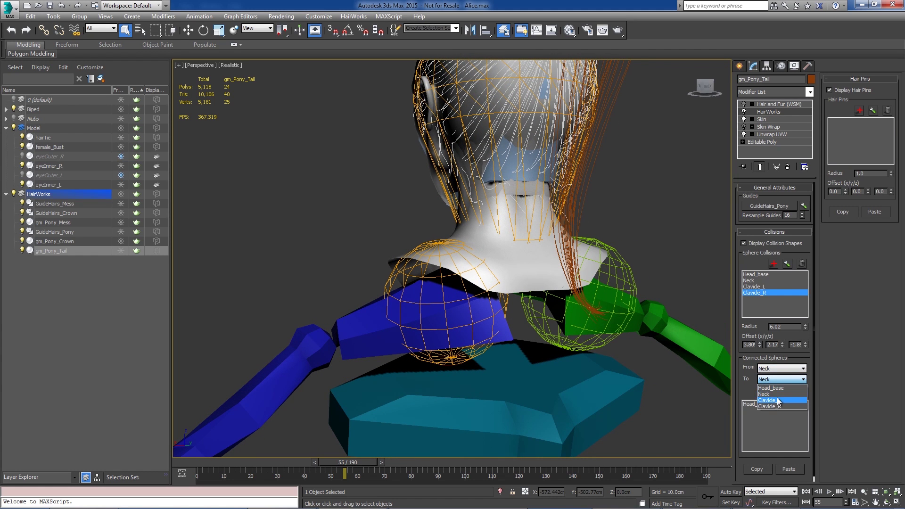
{"action": "left_click", "coordinate": [775, 401]}
{"action": "left_click", "coordinate": [773, 393]}
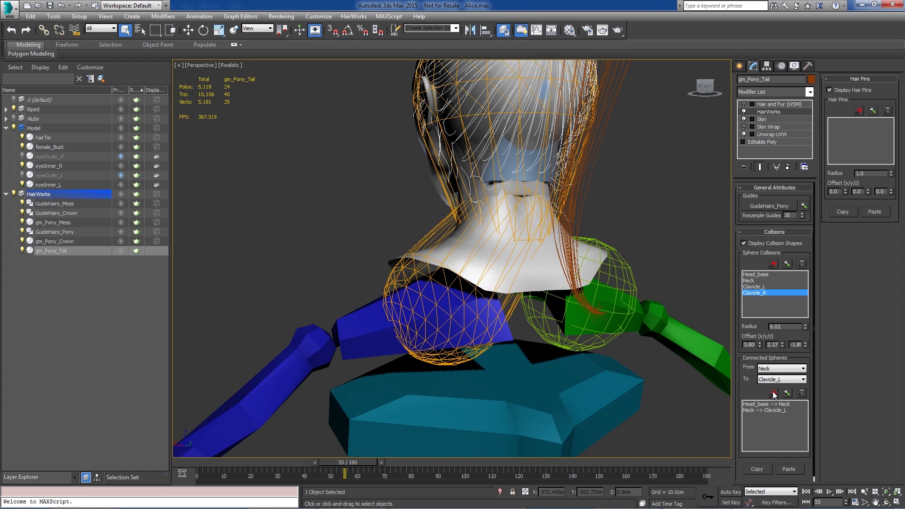
Step: Add Neck to Clavicle_R and Clavicle_L to Clavicle_R capsules
{"action": "left_click", "coordinate": [777, 380]}
{"action": "left_click", "coordinate": [777, 406]}
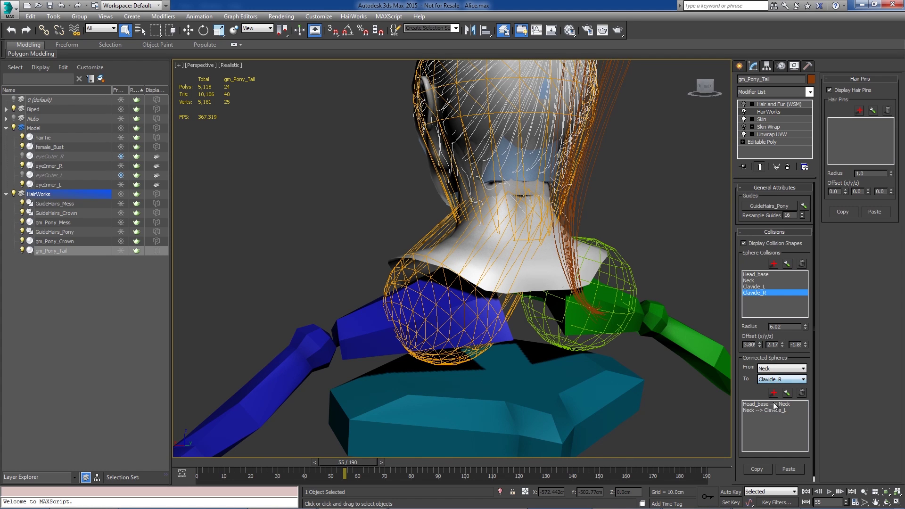
{"action": "left_click", "coordinate": [774, 394]}
{"action": "mouse_move", "coordinate": [523, 306]}
{"action": "middle_mouse_down", "text": "alt"}
{"action": "mouse_move", "coordinate": [575, 309]}
{"action": "mouse_move", "coordinate": [532, 292]}
{"action": "middle_mouse_up", "text": "alt"}
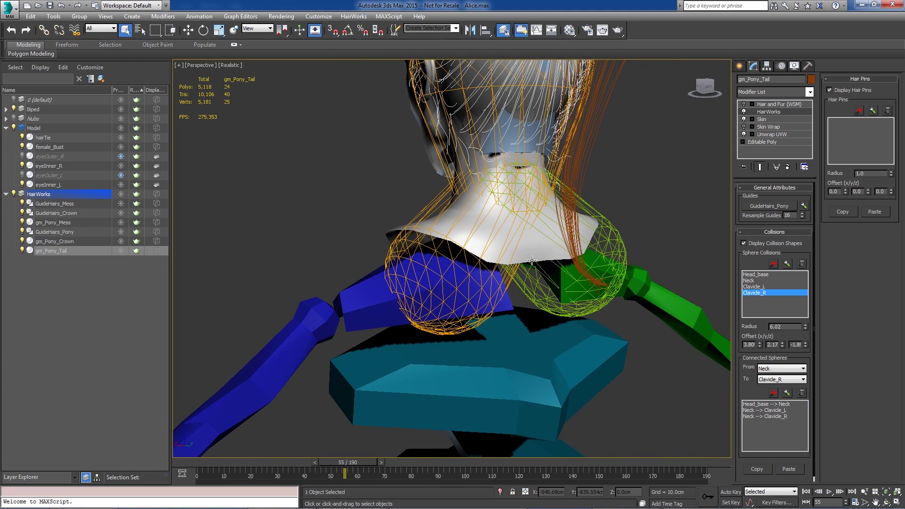
{"action": "left_click", "coordinate": [781, 370]}
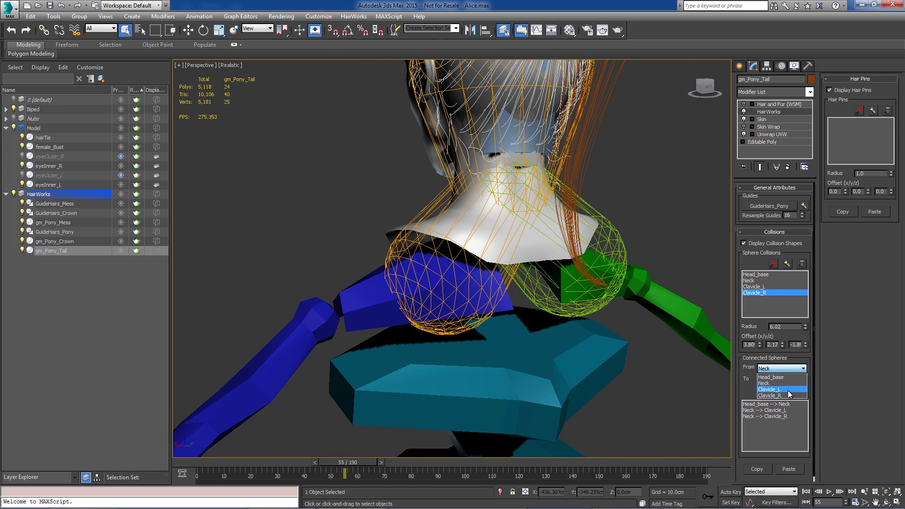
{"action": "left_click", "coordinate": [788, 391]}
{"action": "left_click", "coordinate": [772, 392]}
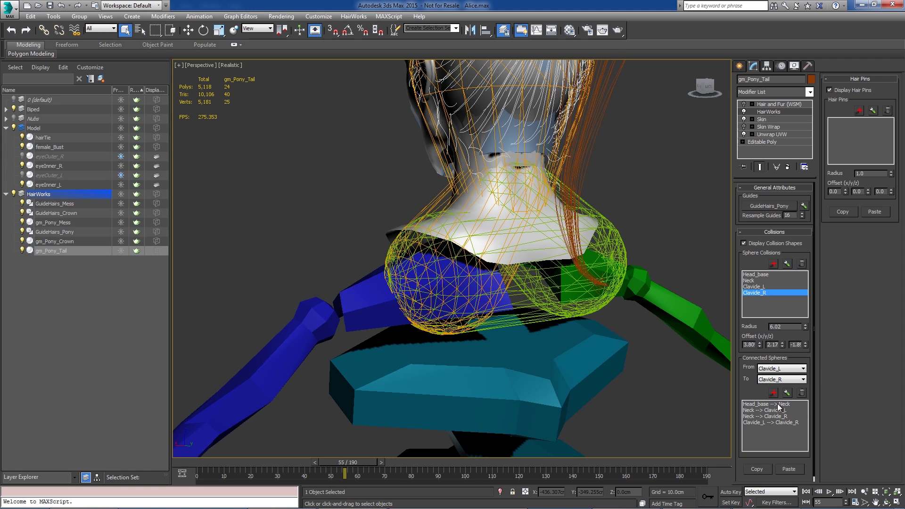
{"action": "left_click_drag", "start_coordinate": [779, 407], "coordinate": [789, 422]}
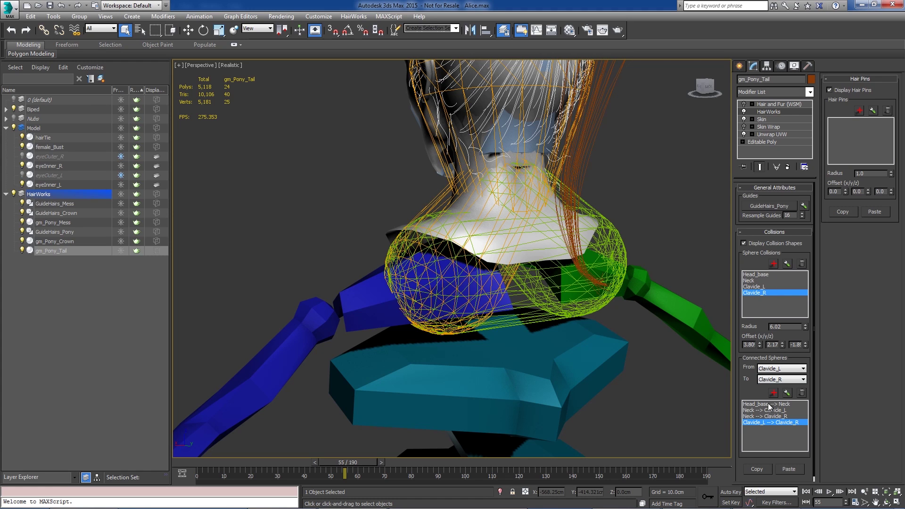
Step: Step through the four Connected Spheres entries to check each capsule
{"action": "left_click", "coordinate": [775, 416]}
{"action": "left_click", "coordinate": [778, 411]}
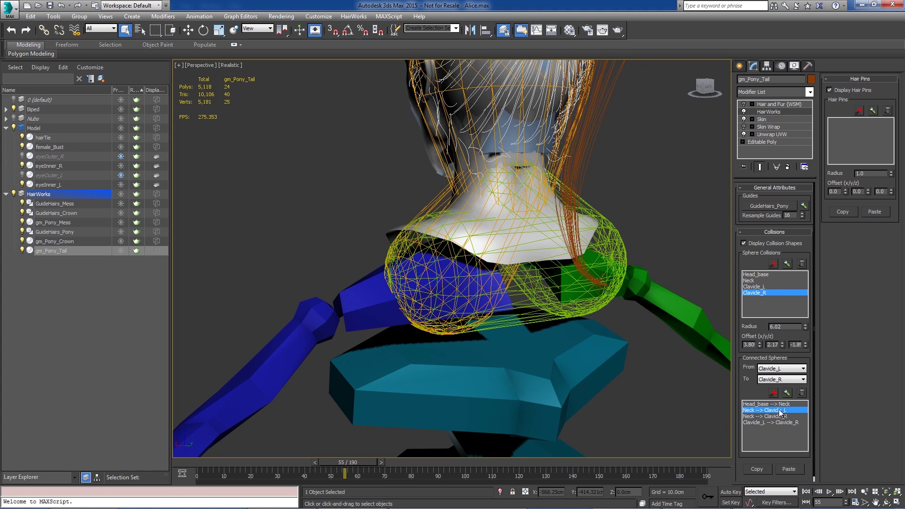
{"action": "left_click", "coordinate": [785, 404]}
{"action": "left_click", "coordinate": [779, 410]}
{"action": "left_click_drag", "start_coordinate": [780, 417], "coordinate": [781, 425]}
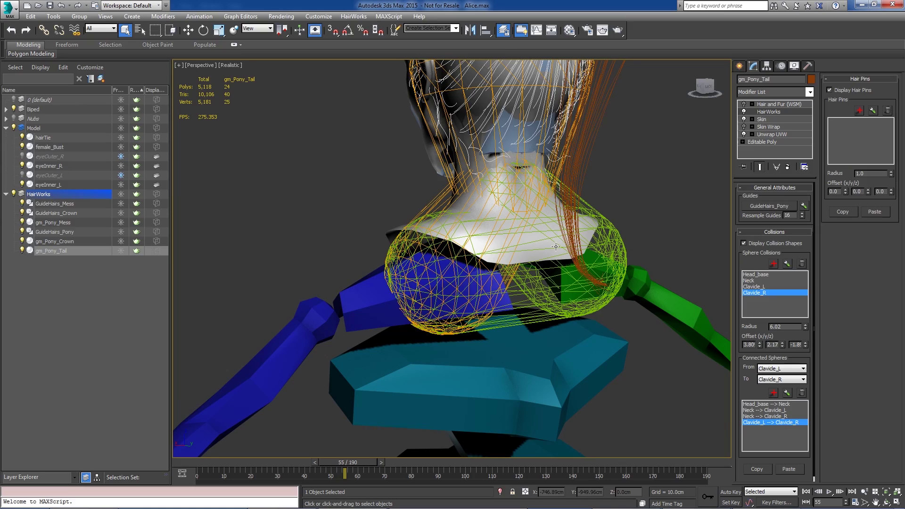
Step: Turn off Display Collision Shapes, leaving only the ponytail and body visible
{"action": "mouse_move", "coordinate": [555, 247]}
{"action": "middle_mouse_down", "text": "alt"}
{"action": "mouse_move", "coordinate": [535, 224]}
{"action": "mouse_move", "coordinate": [560, 225]}
{"action": "mouse_move", "coordinate": [523, 227]}
{"action": "mouse_move", "coordinate": [566, 238]}
{"action": "middle_mouse_up", "text": "alt"}
{"action": "middle_click_drag", "start_coordinate": [616, 264], "coordinate": [542, 268], "text": "alt"}
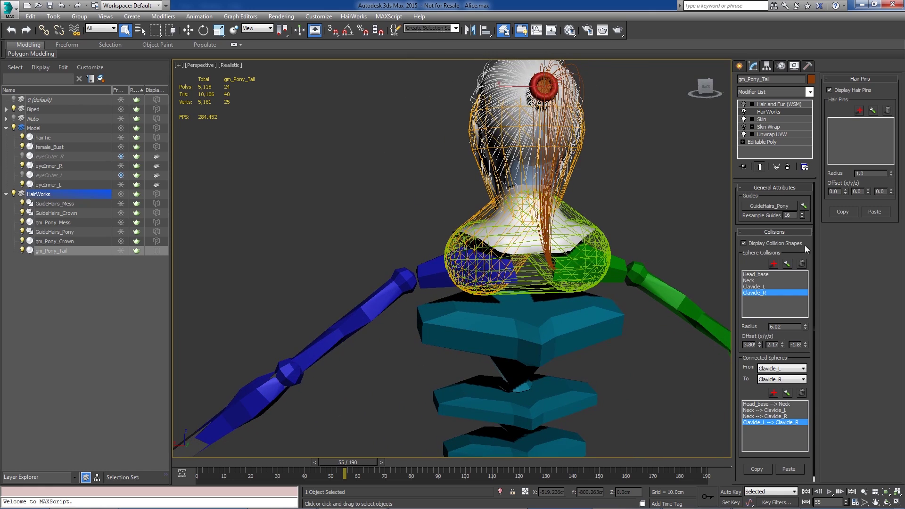
{"action": "left_click", "coordinate": [765, 245]}
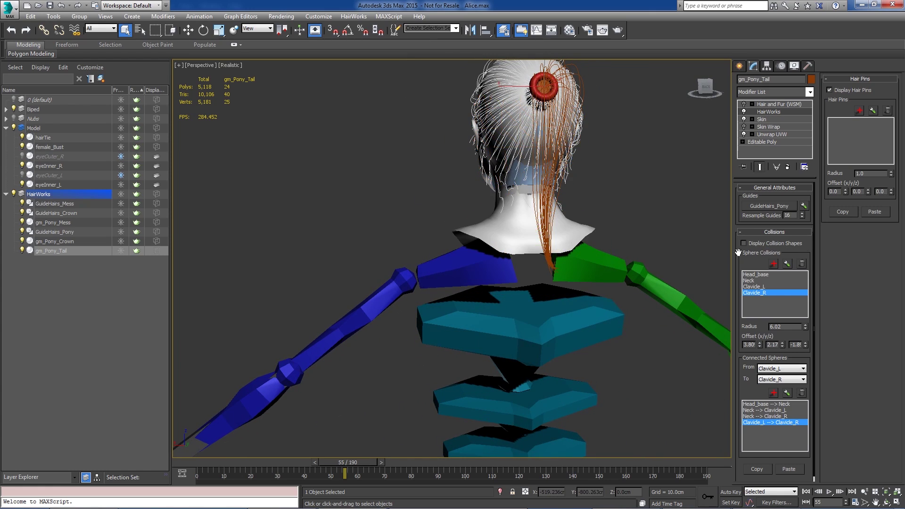
{"action": "middle_click_drag", "start_coordinate": [546, 234], "coordinate": [560, 205], "text": "alt"}
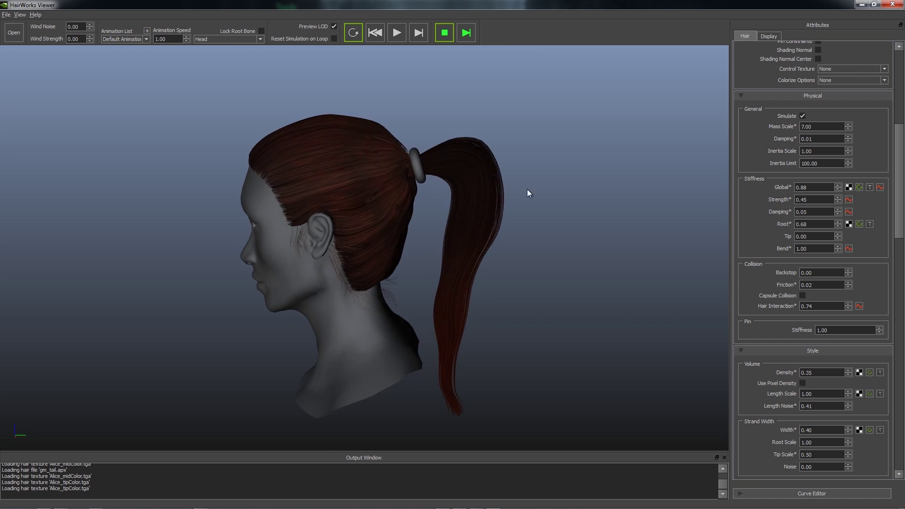
Step: Enable Capsule Collision in the Physical attributes for the gm_tail.apx ponytail
{"action": "left_click_drag", "start_coordinate": [527, 188], "coordinate": [575, 175]}
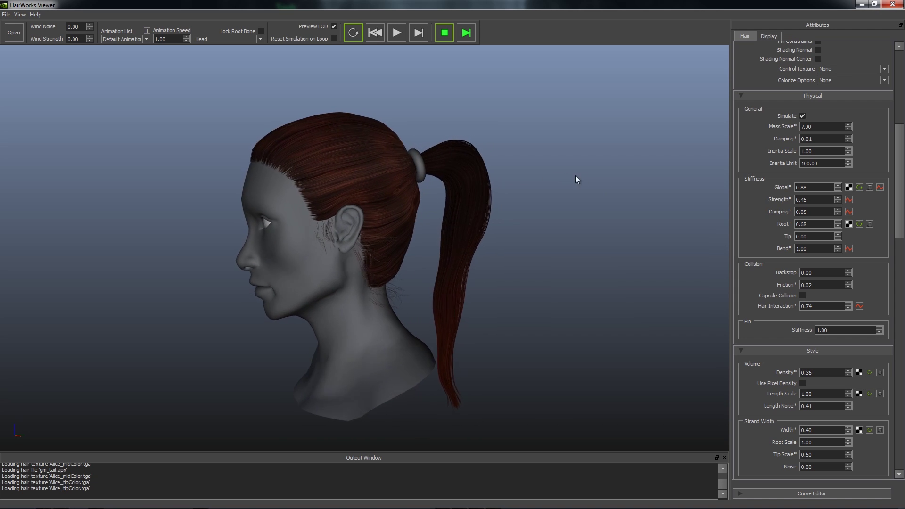
{"action": "left_click", "coordinate": [803, 296]}
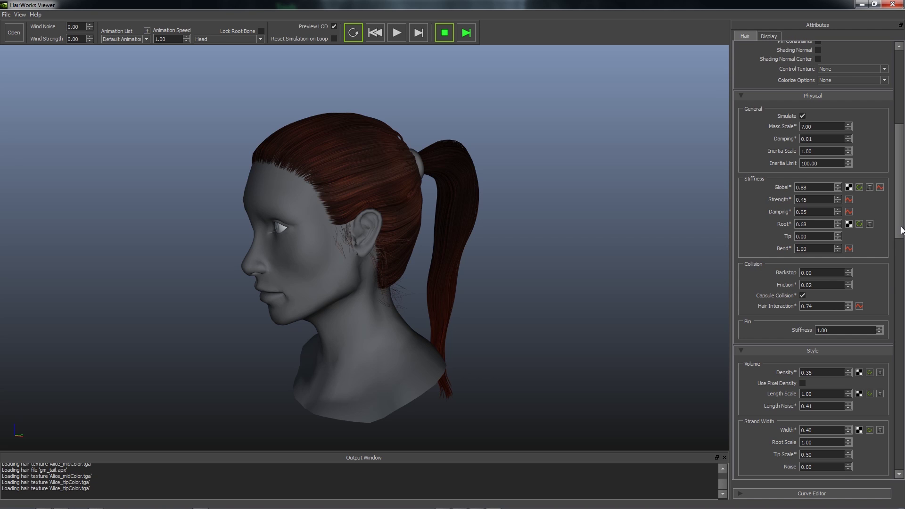
{"action": "left_click_drag", "start_coordinate": [901, 230], "coordinate": [901, 191]}
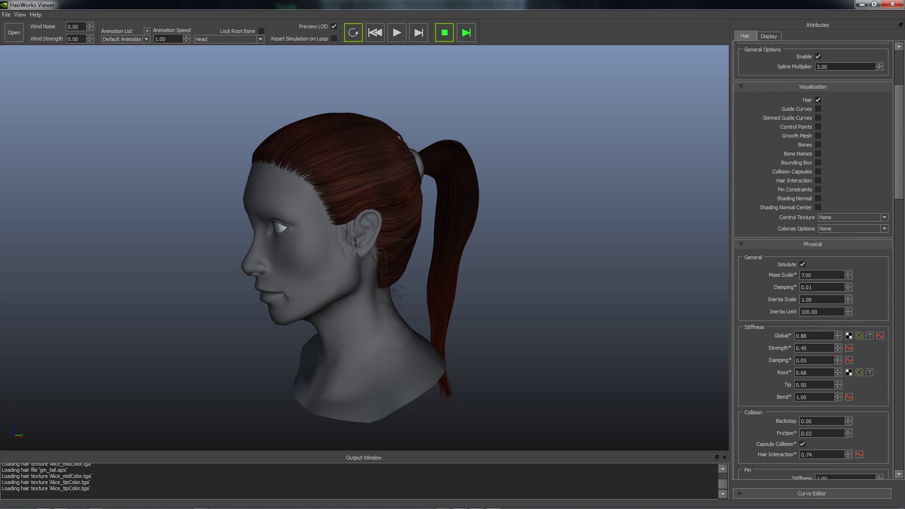
Step: Tick Collision Capsules under Visualization to show wireframe capsules around head and shoulders
{"action": "left_click_drag", "start_coordinate": [538, 268], "coordinate": [648, 234]}
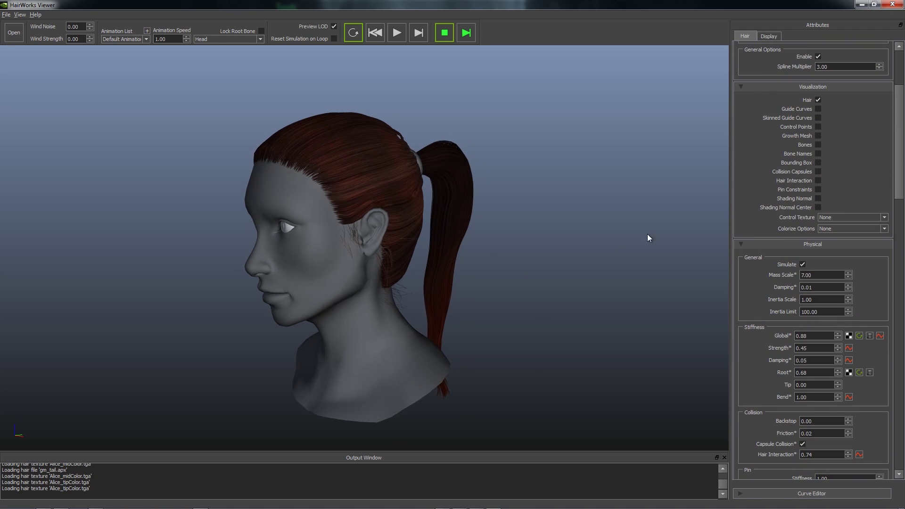
{"action": "left_click", "coordinate": [818, 171]}
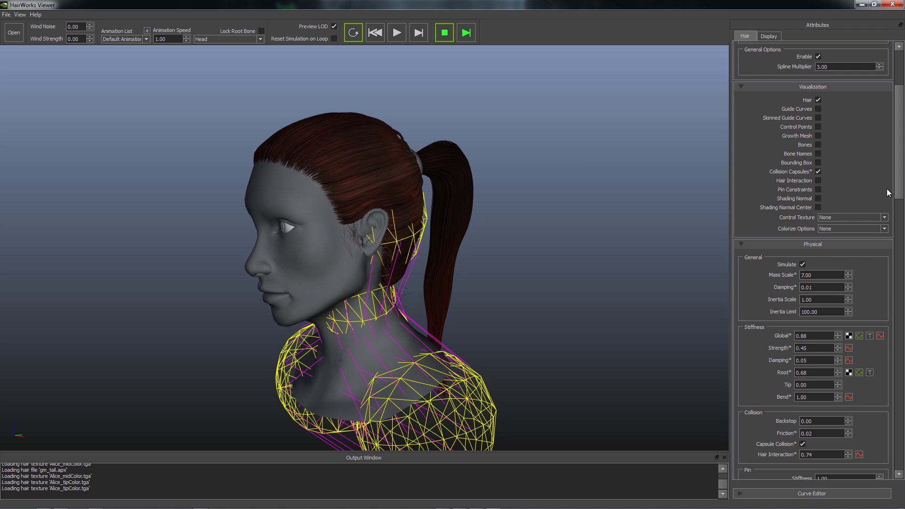